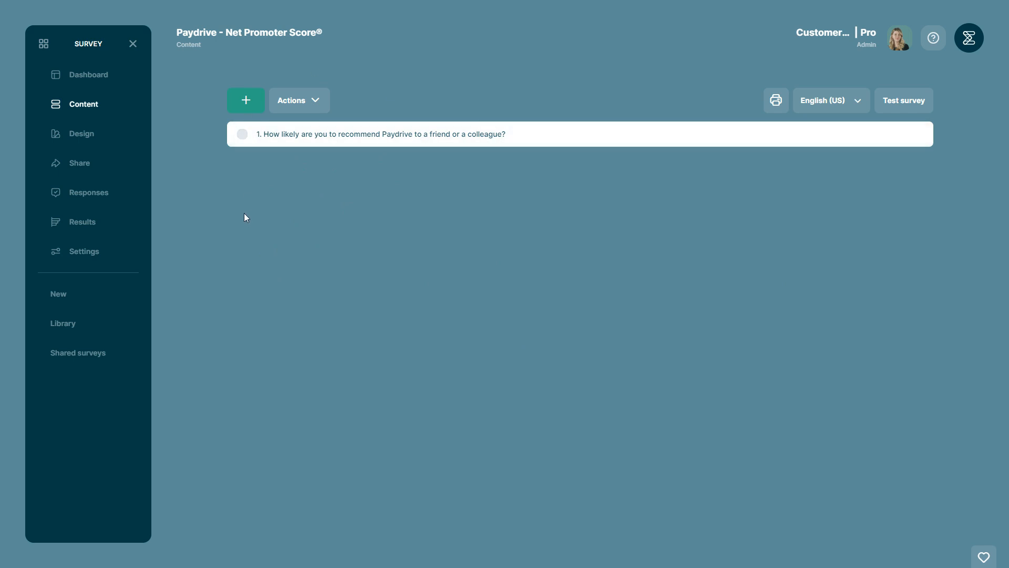
- Examine the data labels in the survey's settings, and return to the survey content
left_click(86, 254)
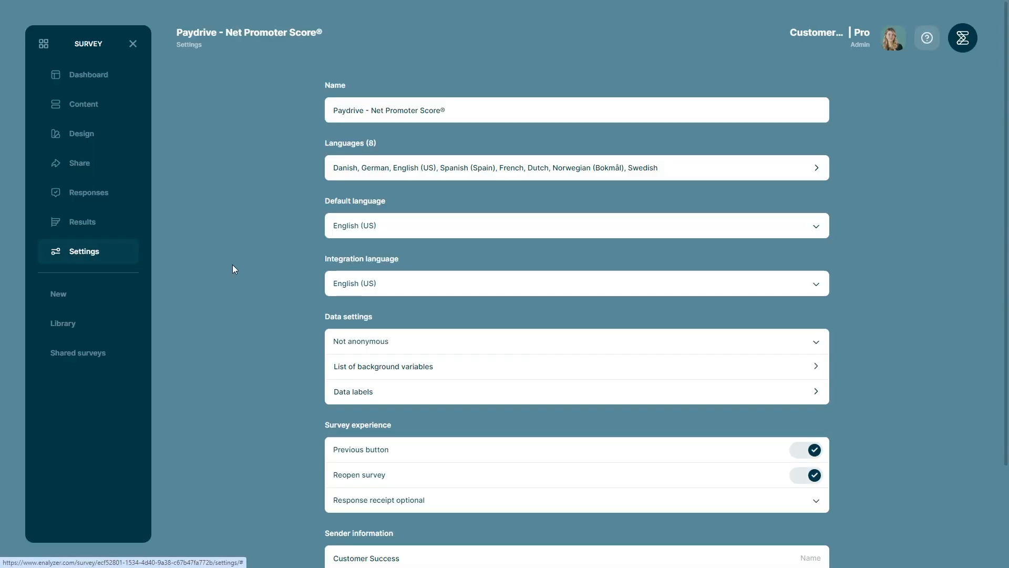
left_click(374, 393)
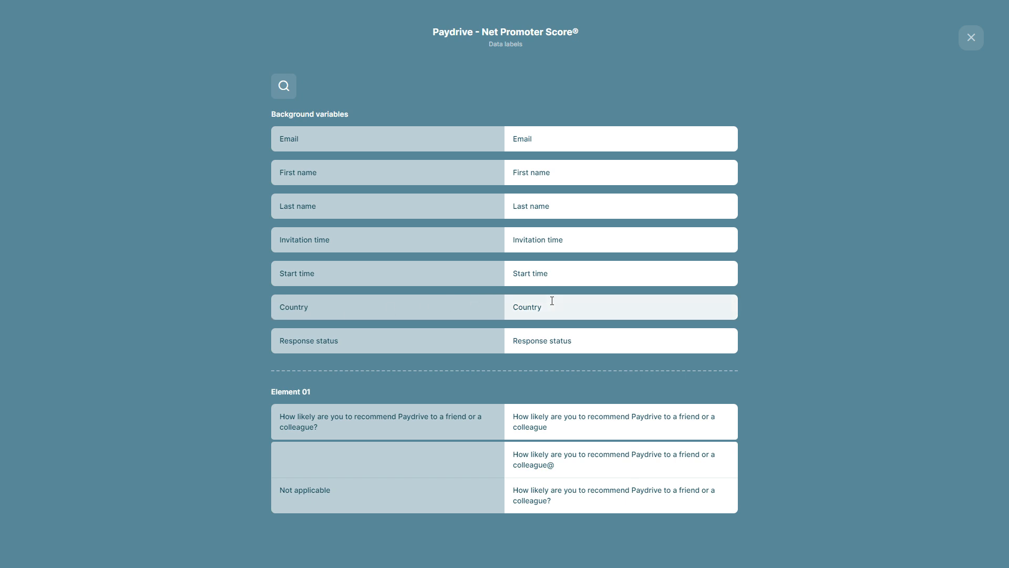
left_click(970, 38)
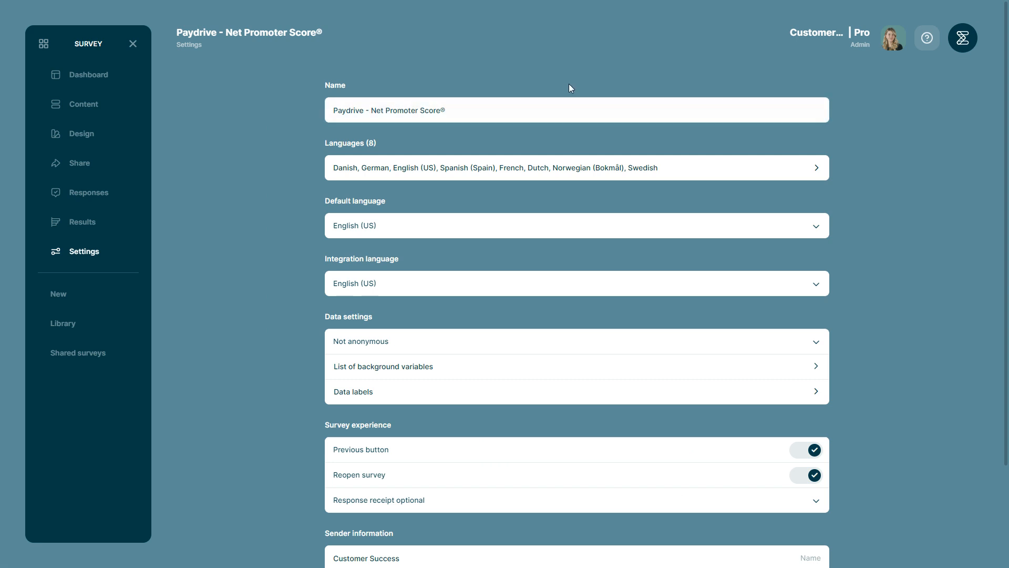
left_click(84, 105)
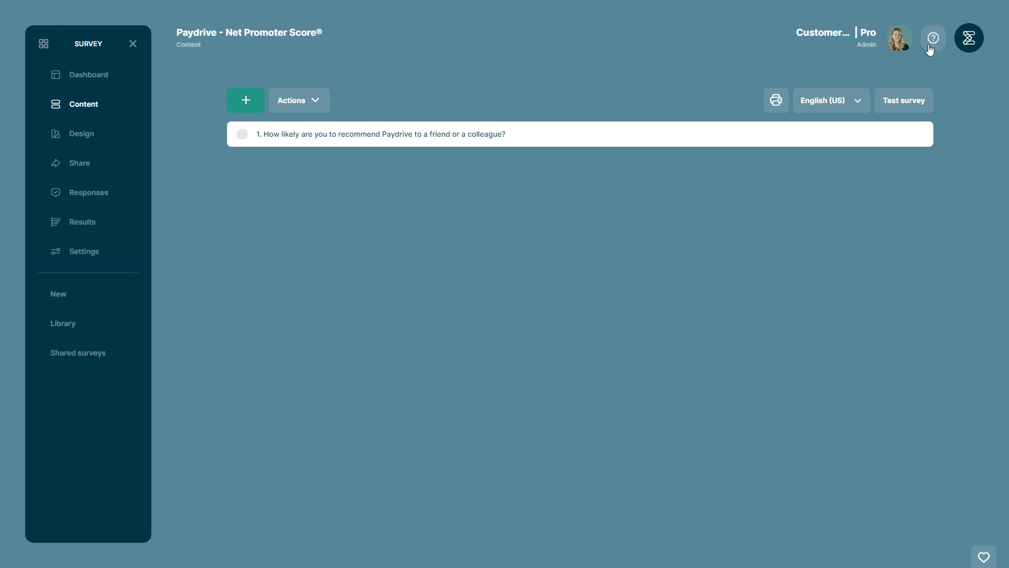
- Start a new Enalyzer outgoing webhook automation for the Paydrive - Net Promoter Score® survey
left_click(965, 38)
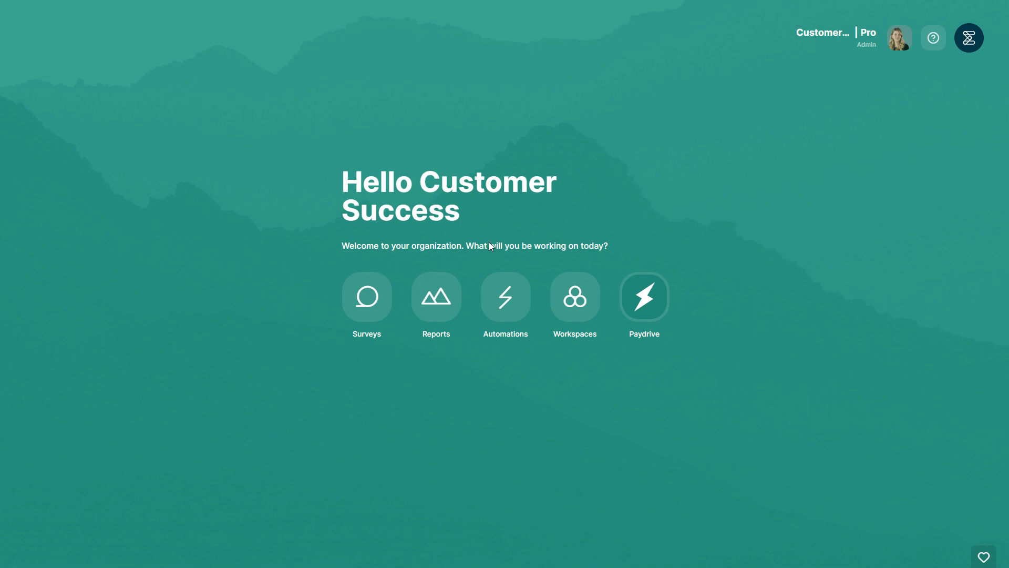
left_click(510, 296)
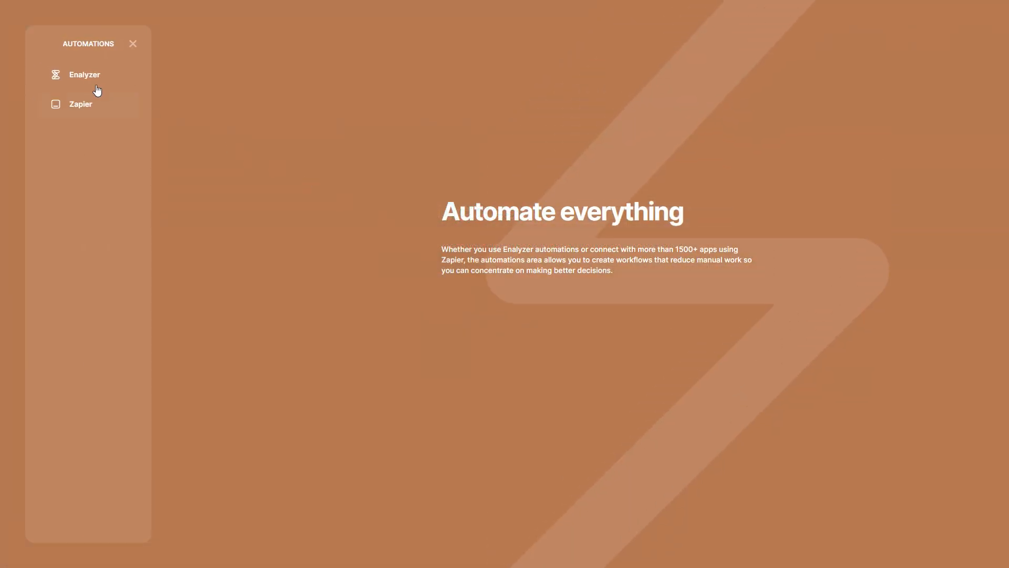
left_click(80, 75)
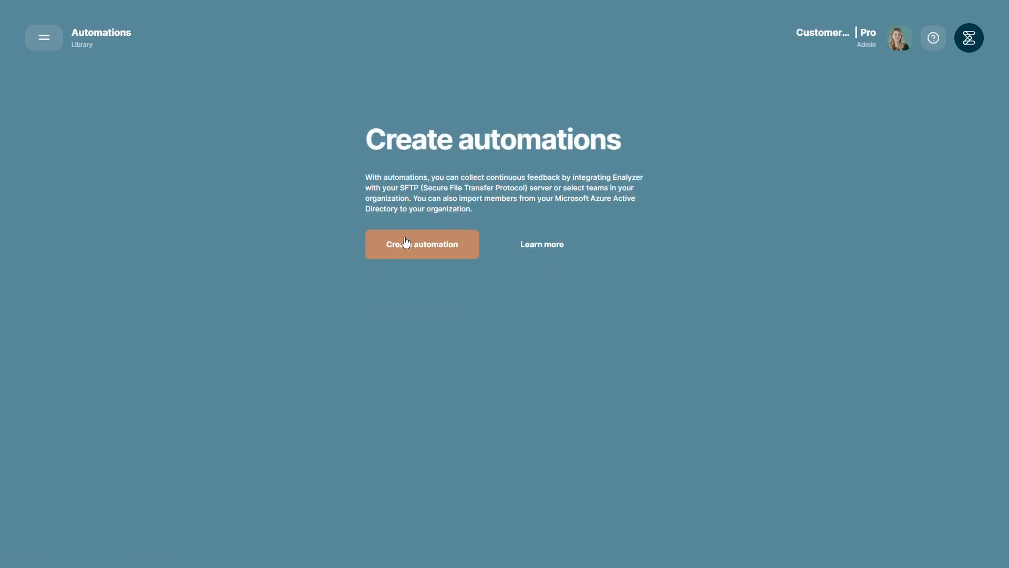
left_click(406, 241)
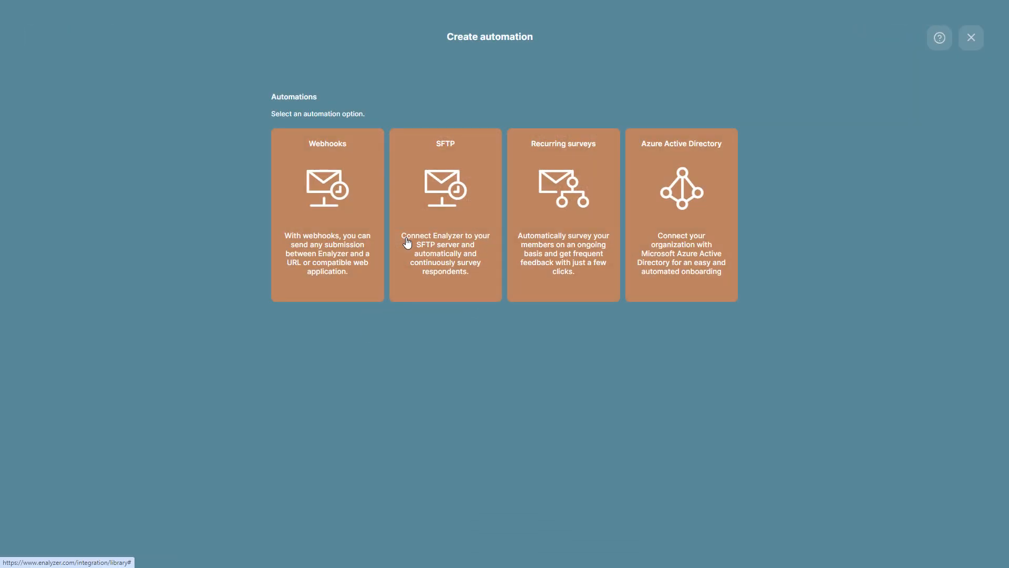
left_click(323, 179)
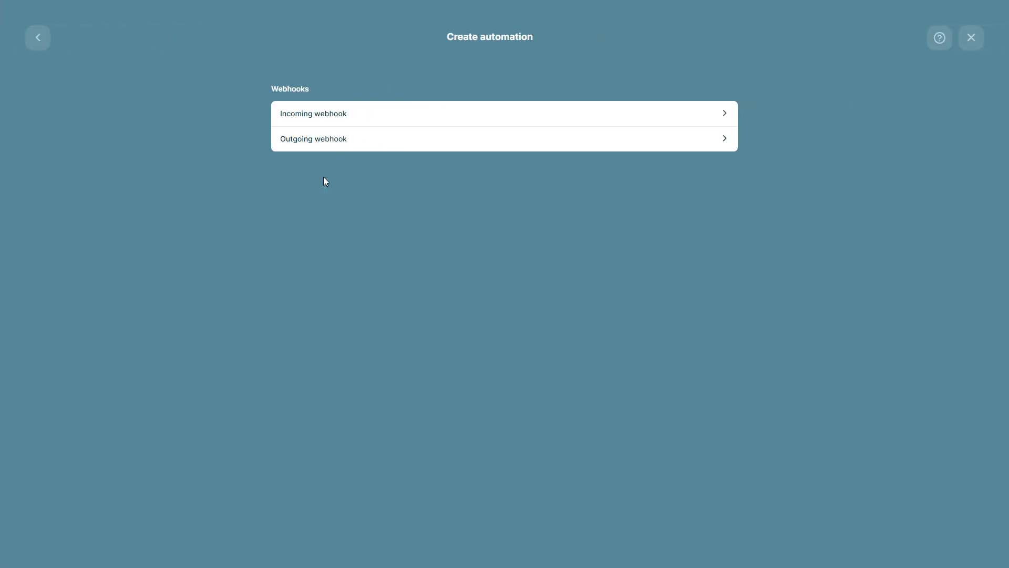
left_click(420, 139)
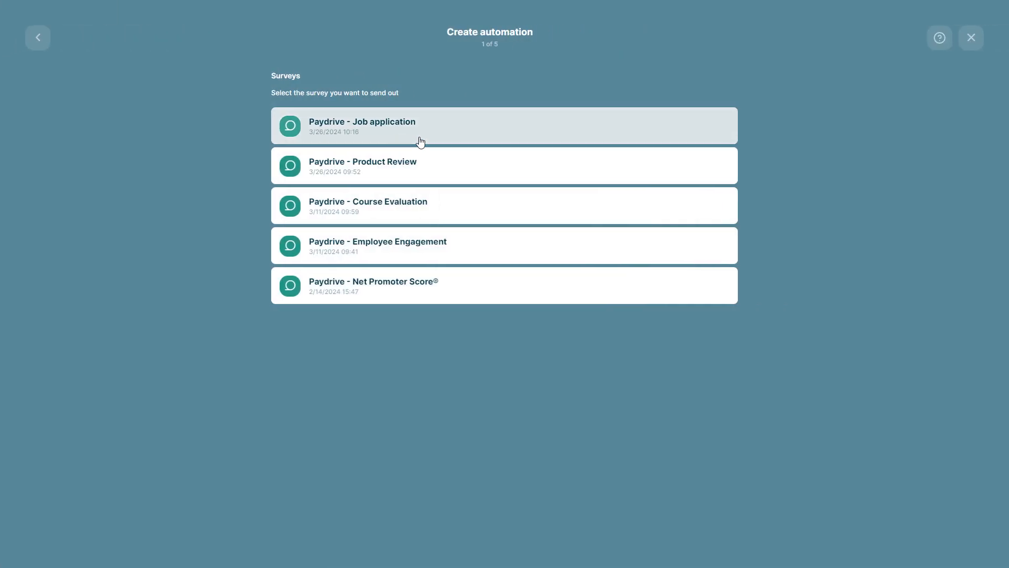
left_click(413, 292)
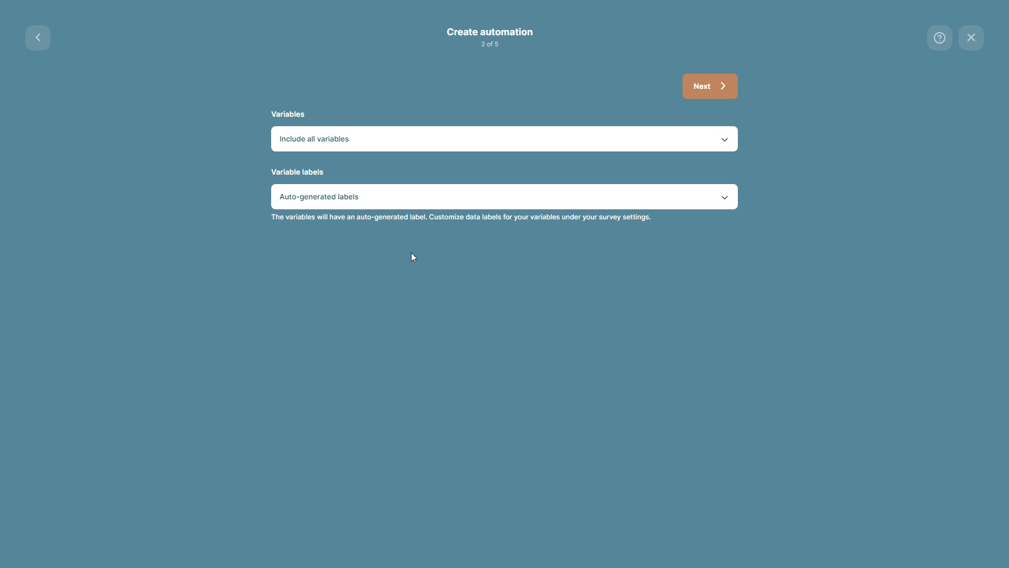
- Set the webhook to include specific variables with data labels, and add only the Country variable
left_click(390, 137)
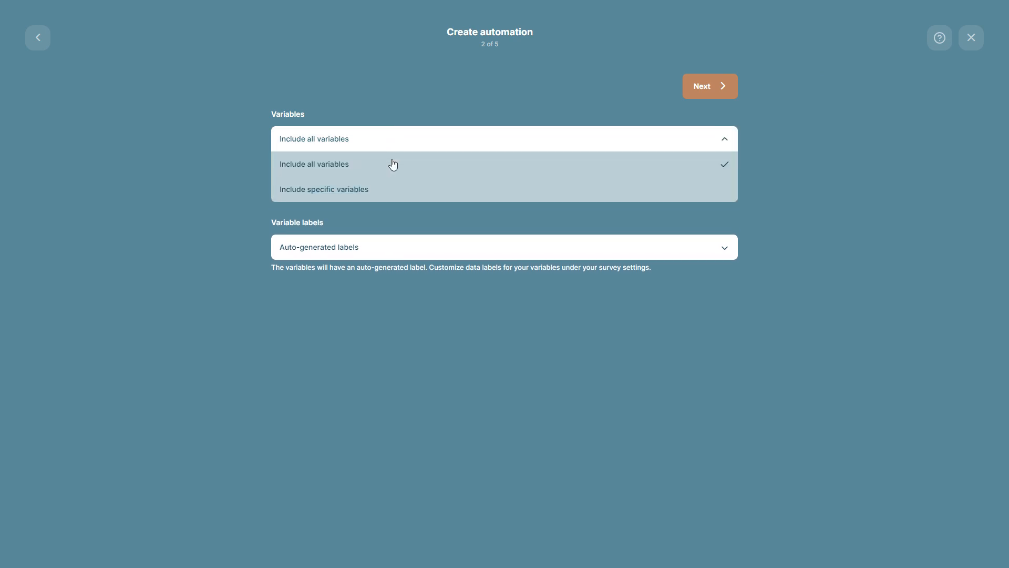
left_click(393, 190)
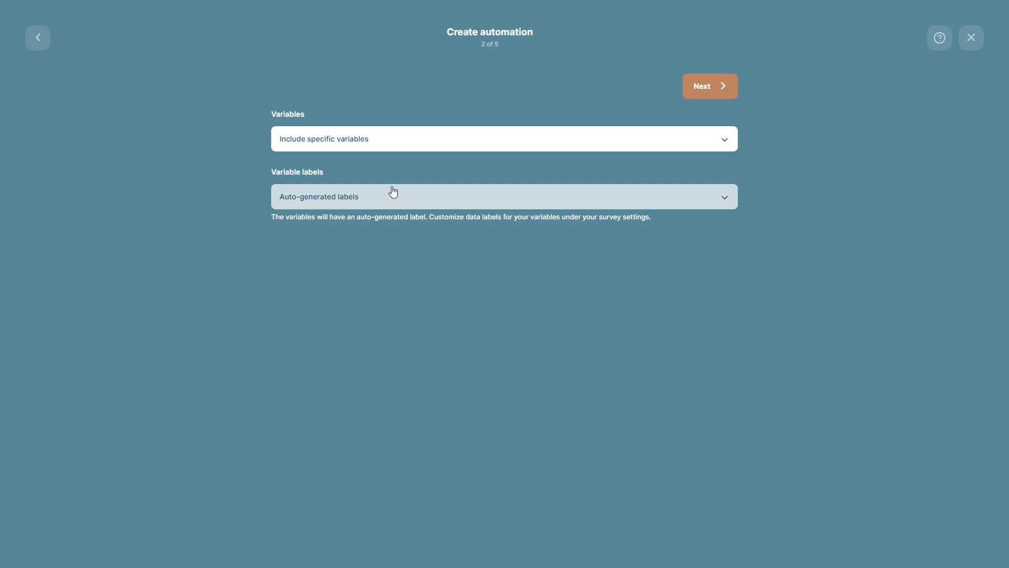
left_click(393, 192)
left_click(394, 246)
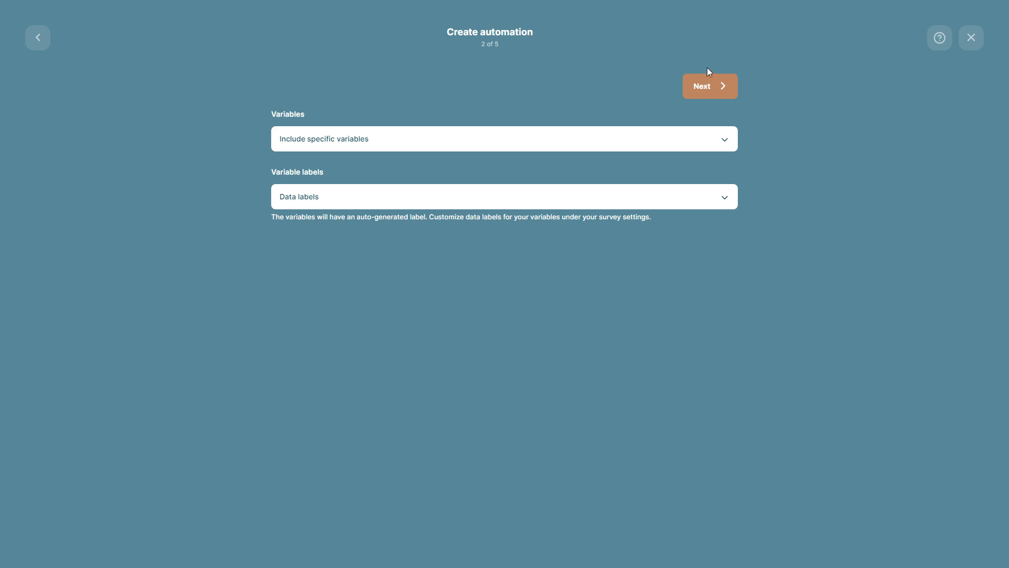
left_click(713, 87)
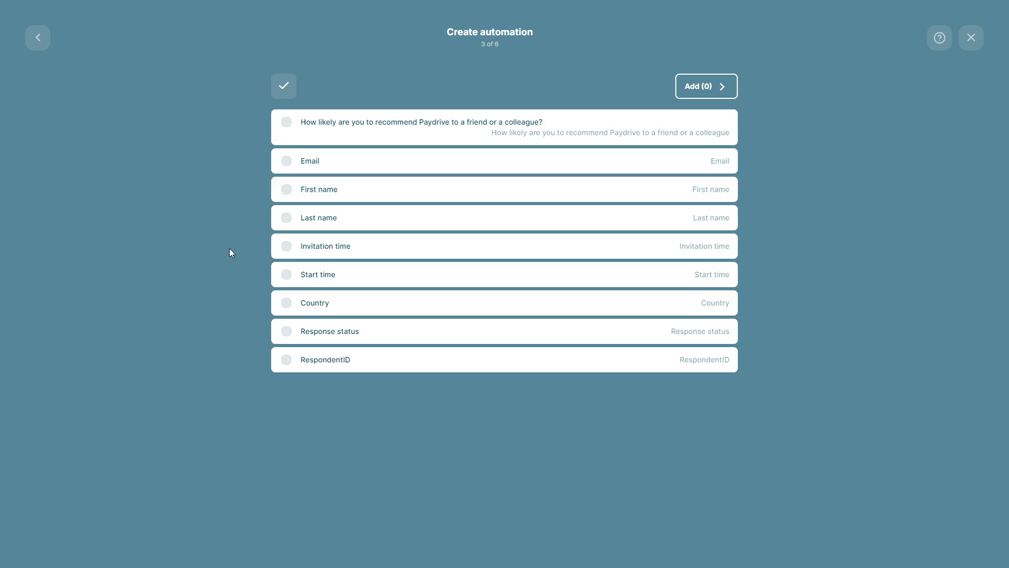
left_click(287, 303)
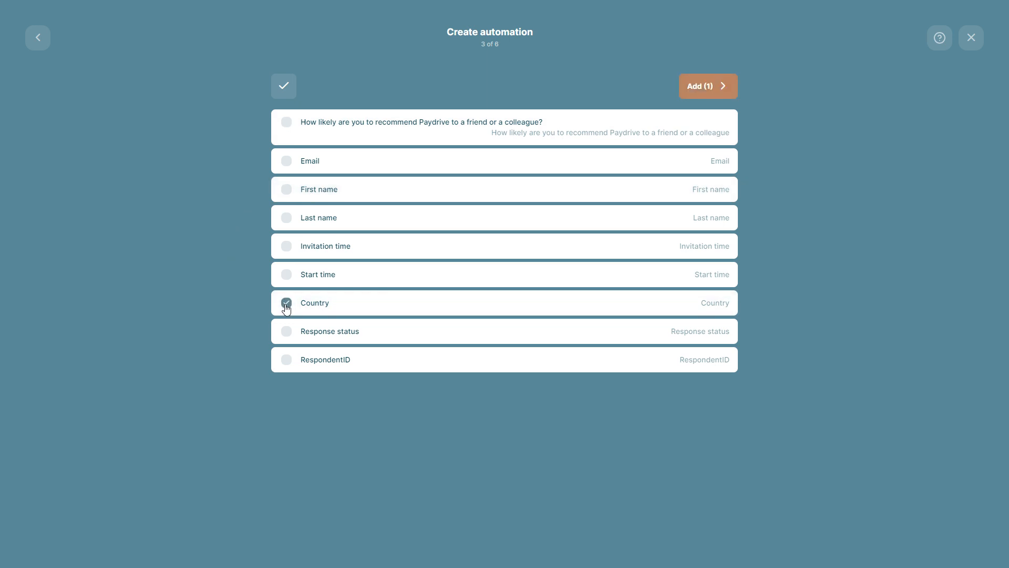
left_click(702, 87)
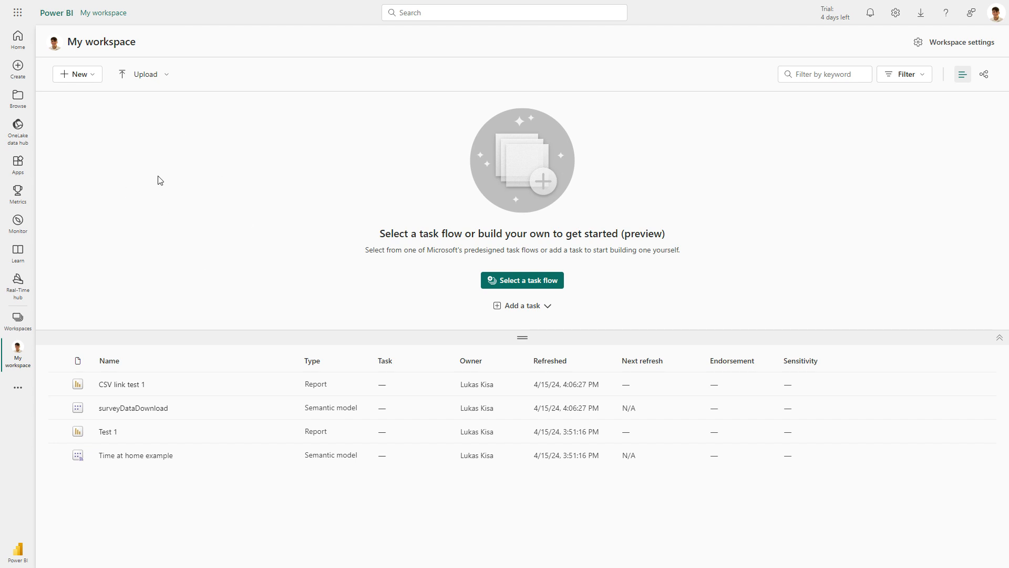
- Switch to Power BI and set up a new API streaming dataset named NPS with historic data analysis on
left_click(78, 74)
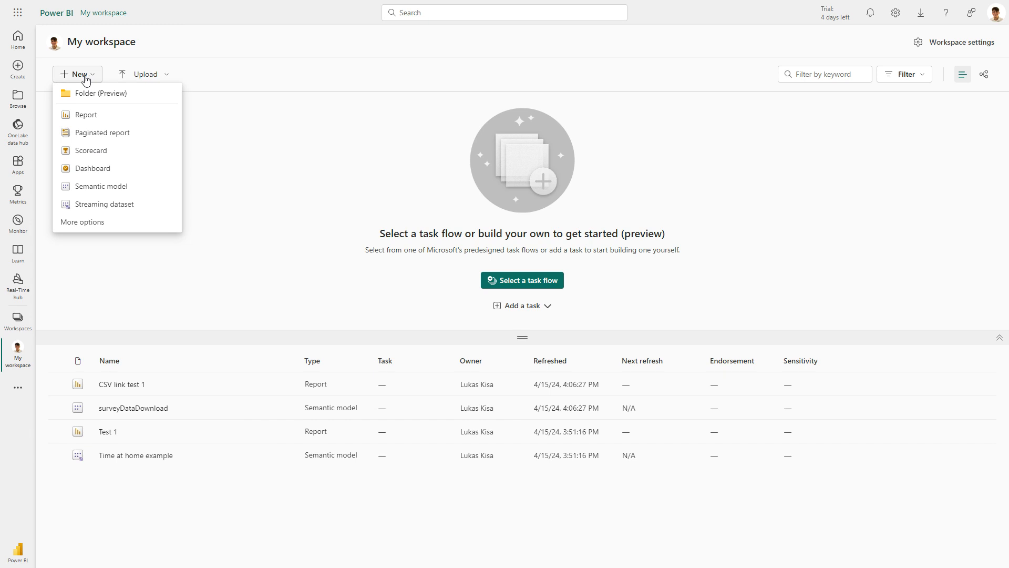
left_click(120, 205)
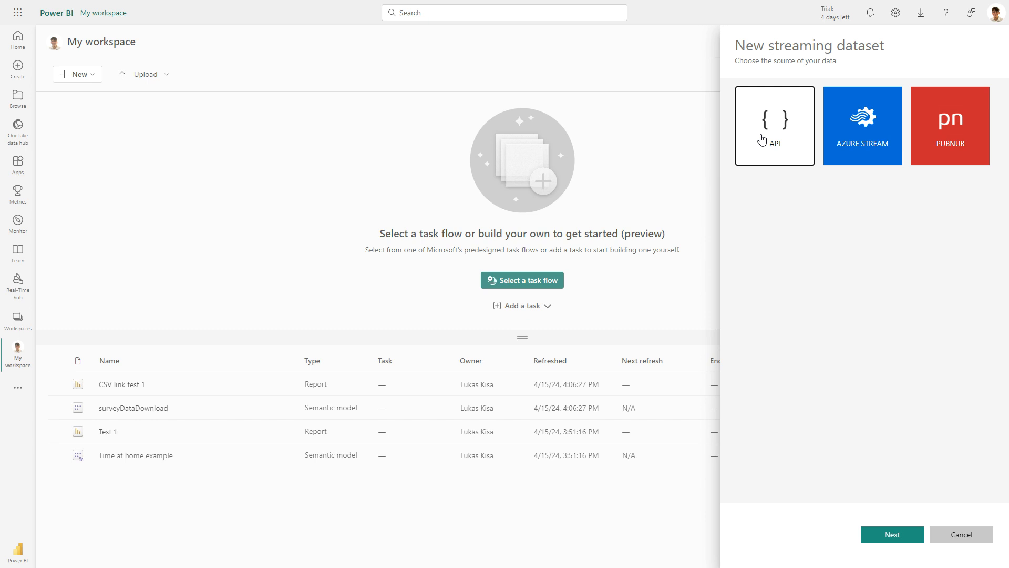
left_click(887, 534)
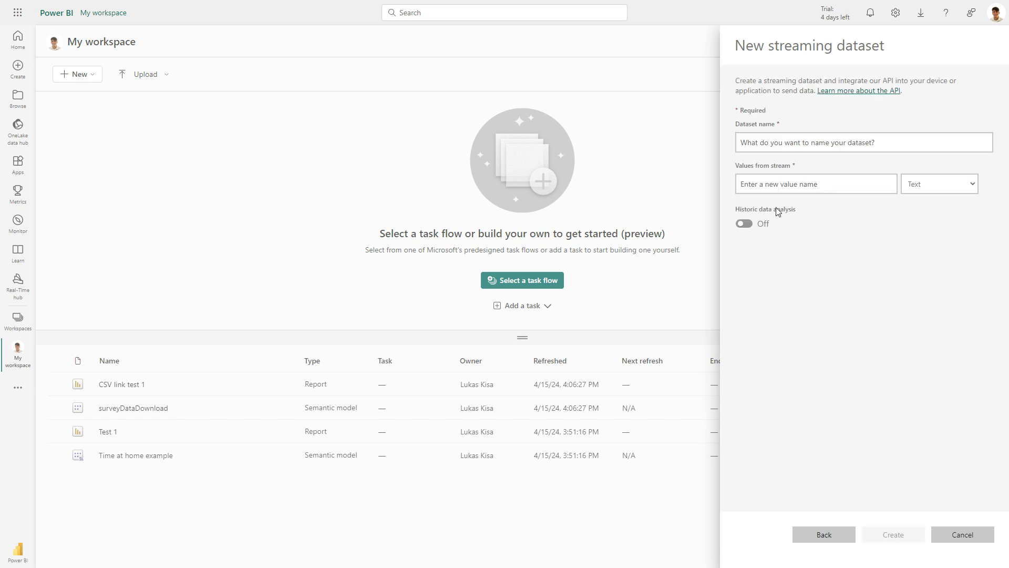
left_click(754, 144)
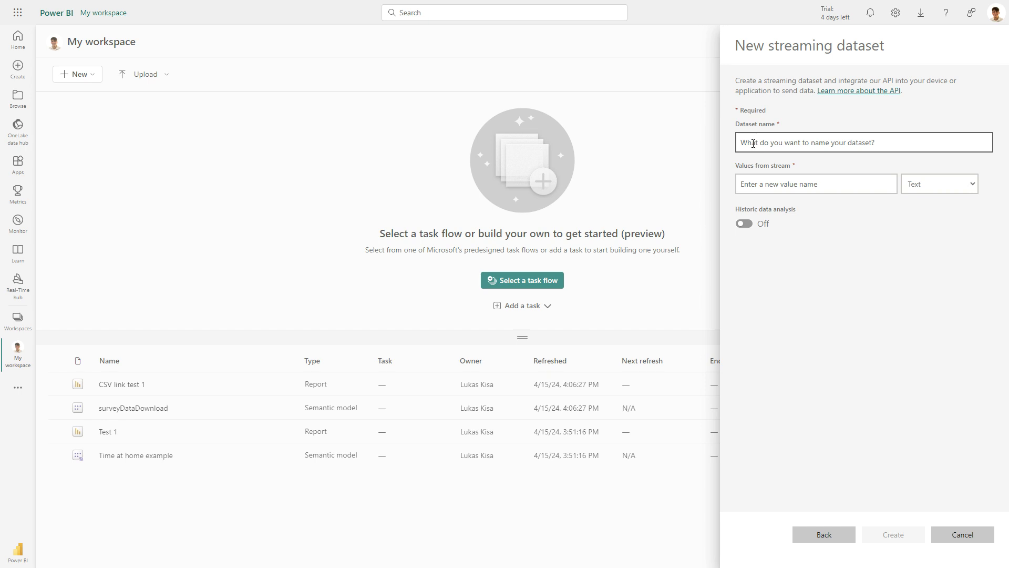
type("NPS")
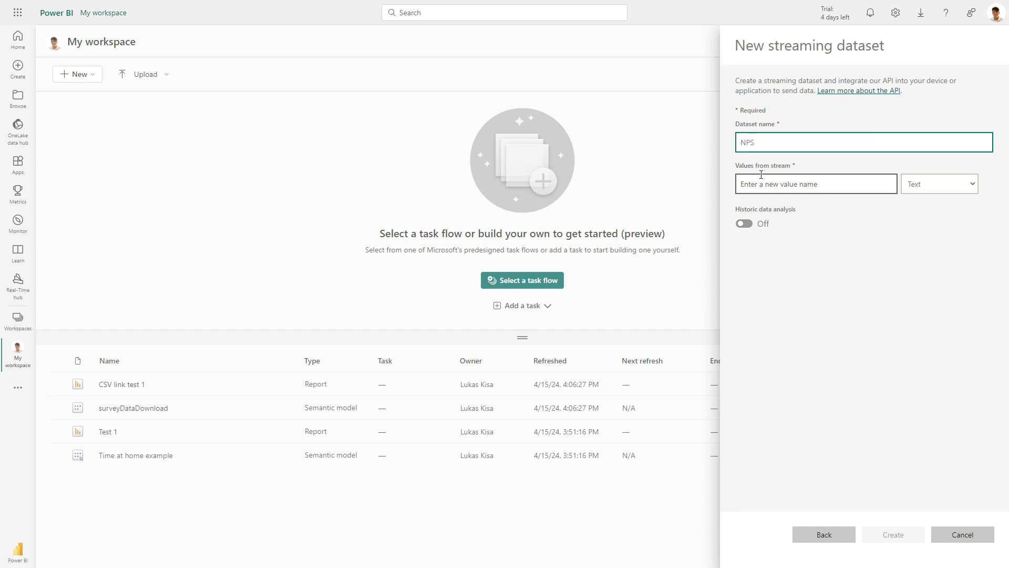
left_click(744, 224)
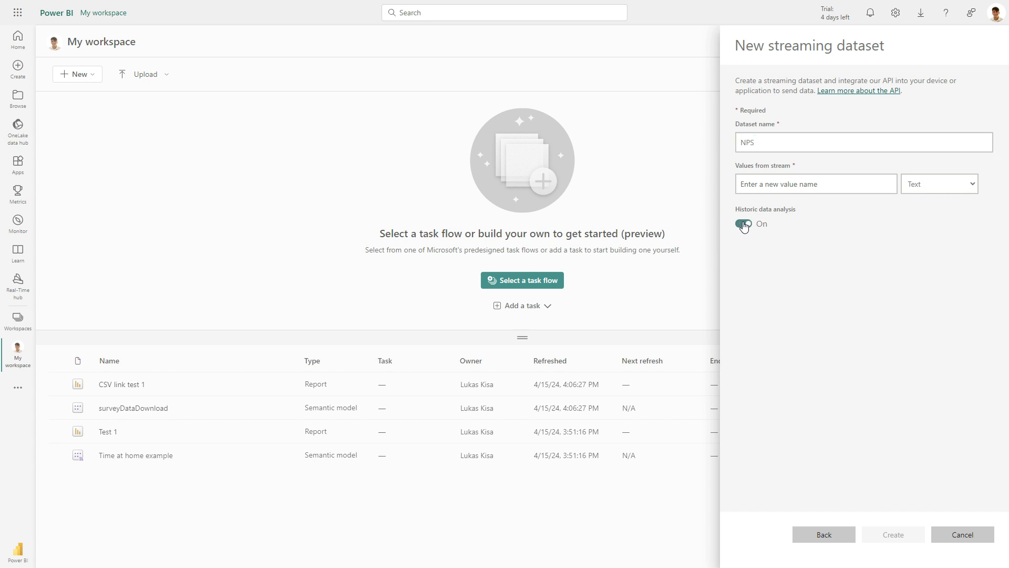
- Add a text stream value named Country, create the dataset and return to the workspace list
left_click(756, 189)
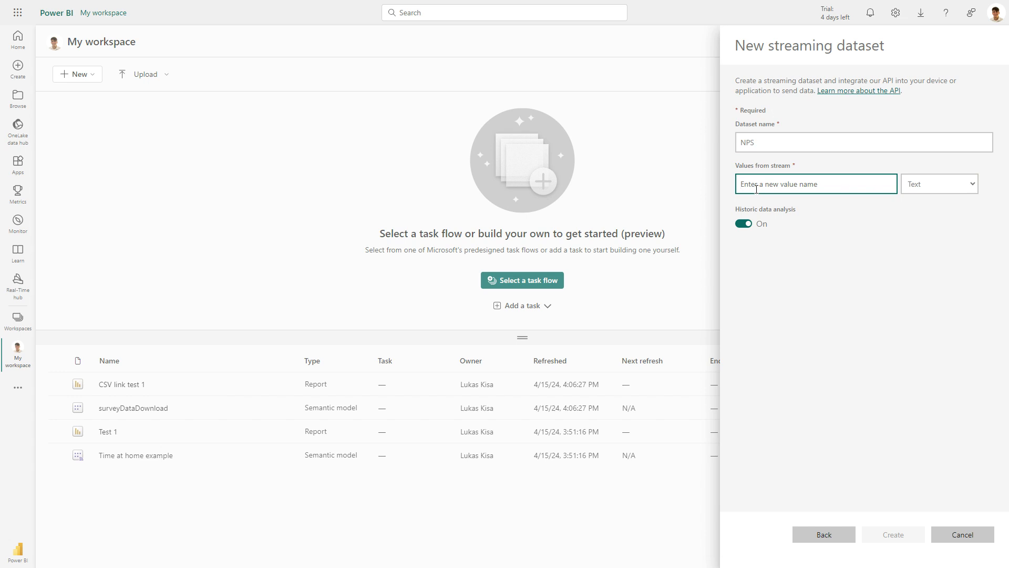
type("County")
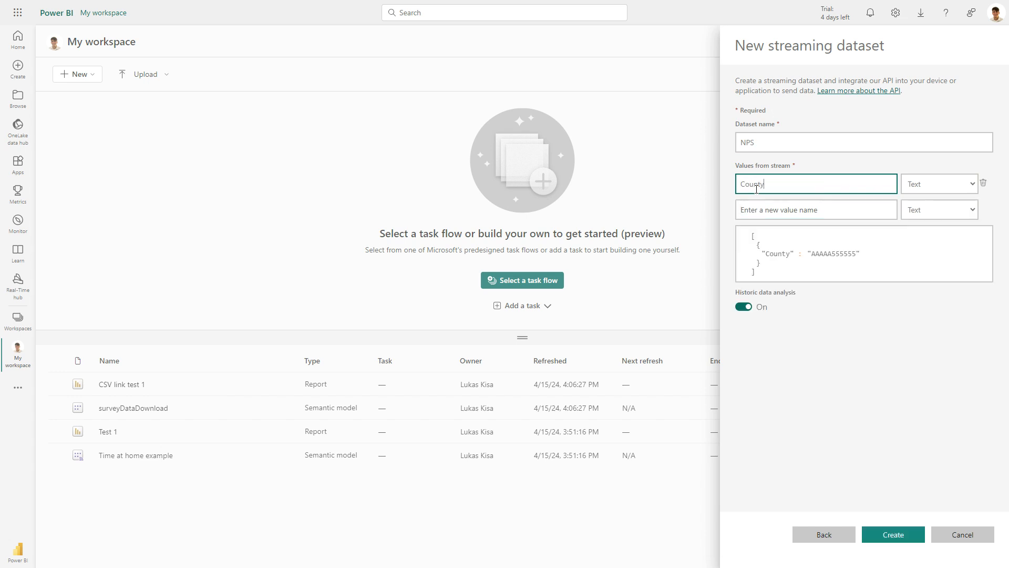
key("BackSpace")
type("ry")
left_click(843, 357)
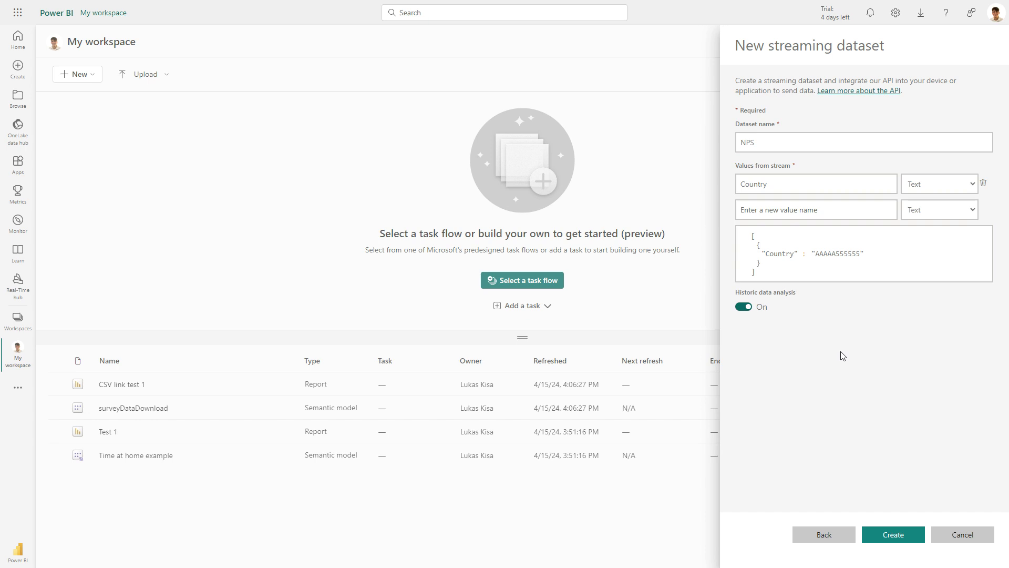
left_click(886, 535)
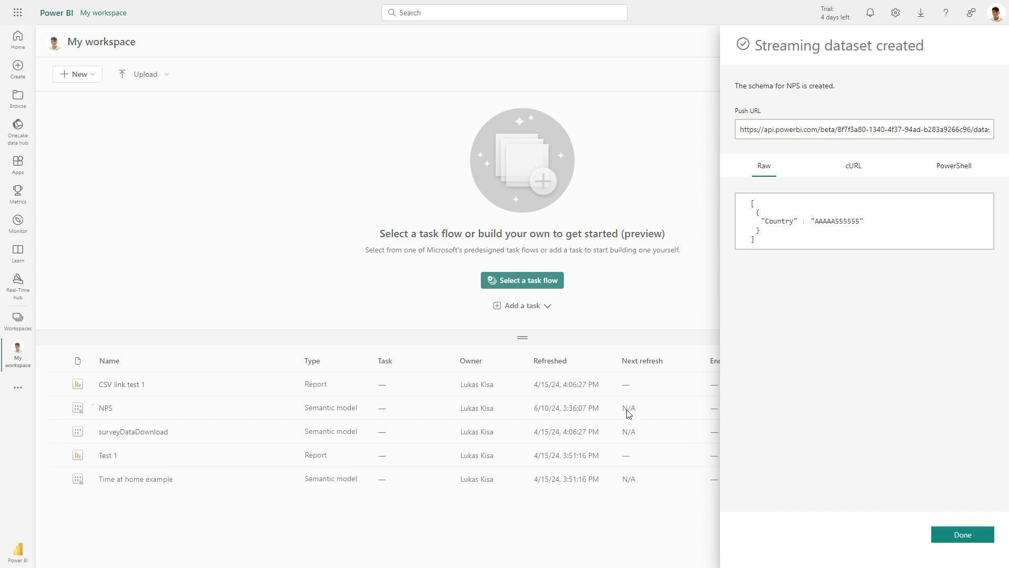
left_click(226, 273)
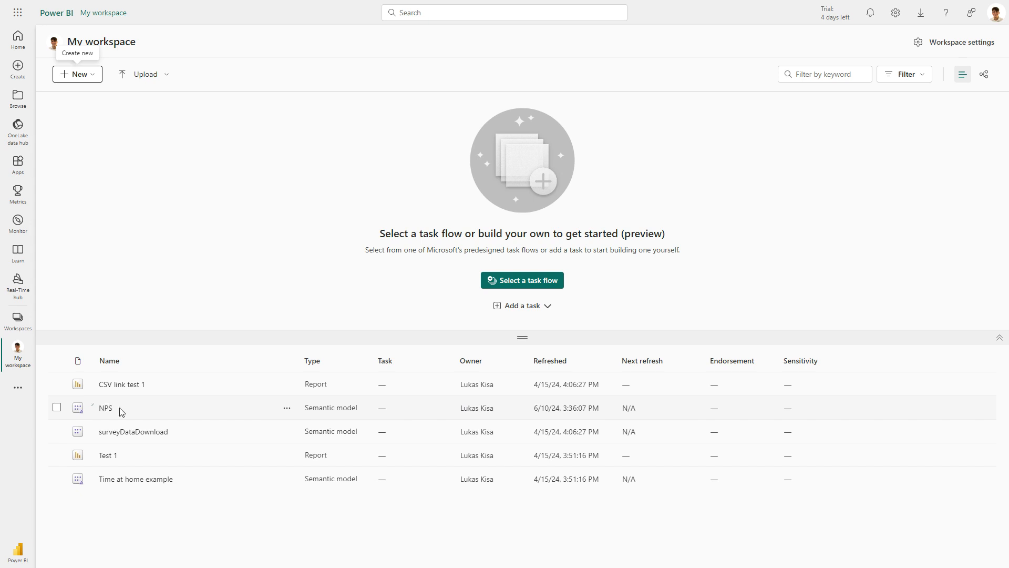
- Open the API info of the NPS semantic model and copy its push URL
left_click(286, 409)
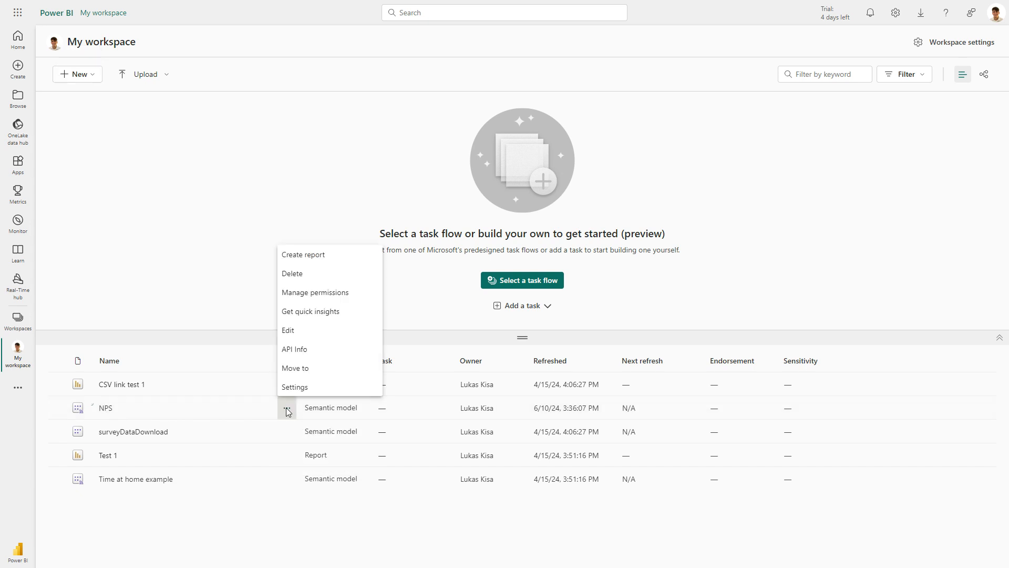
left_click(306, 350)
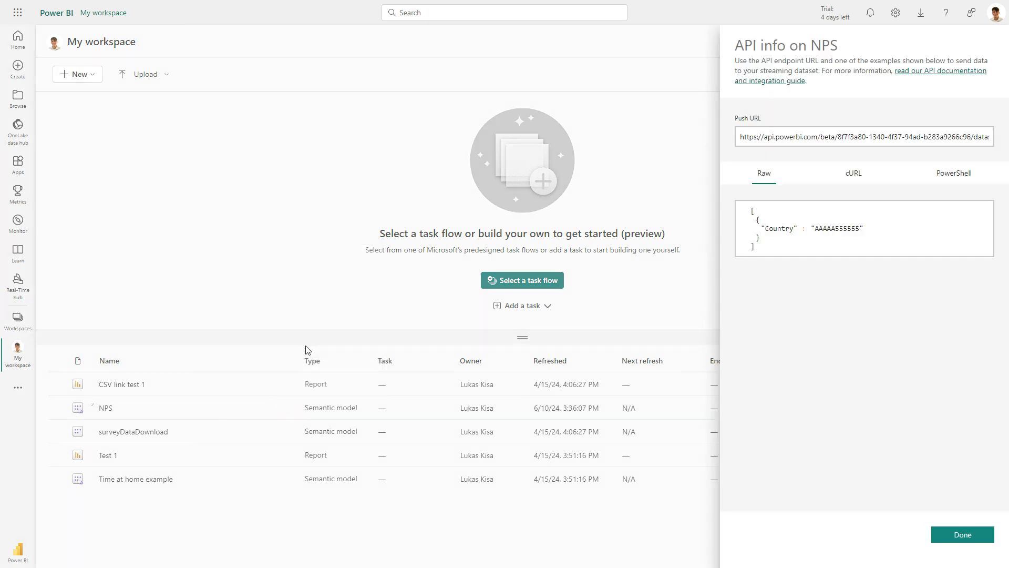
left_click(776, 138)
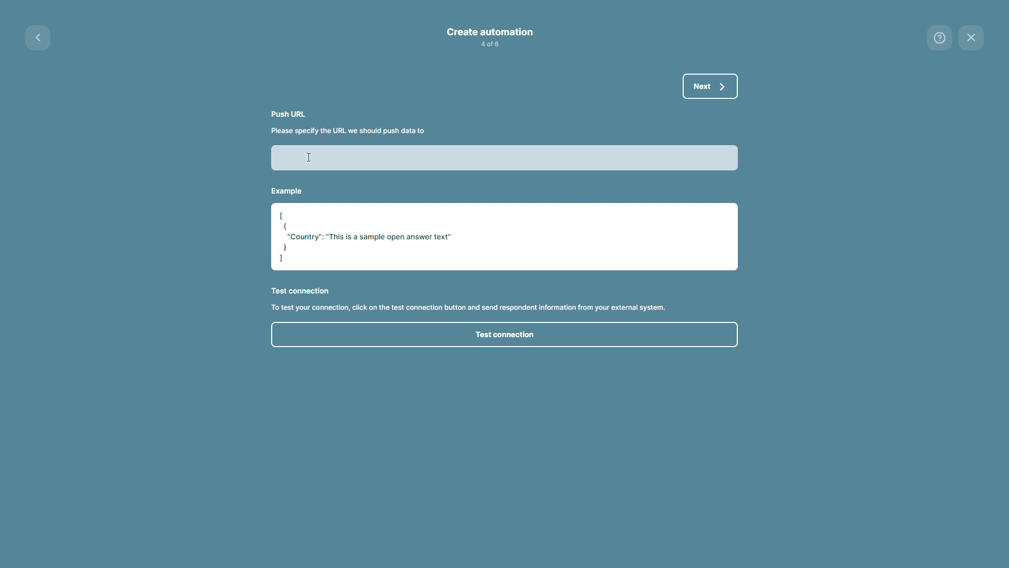
- Switch back to Enalyzer, paste the copied Power BI address as the automation's Push URL and test the connection
key("ctrl+v")
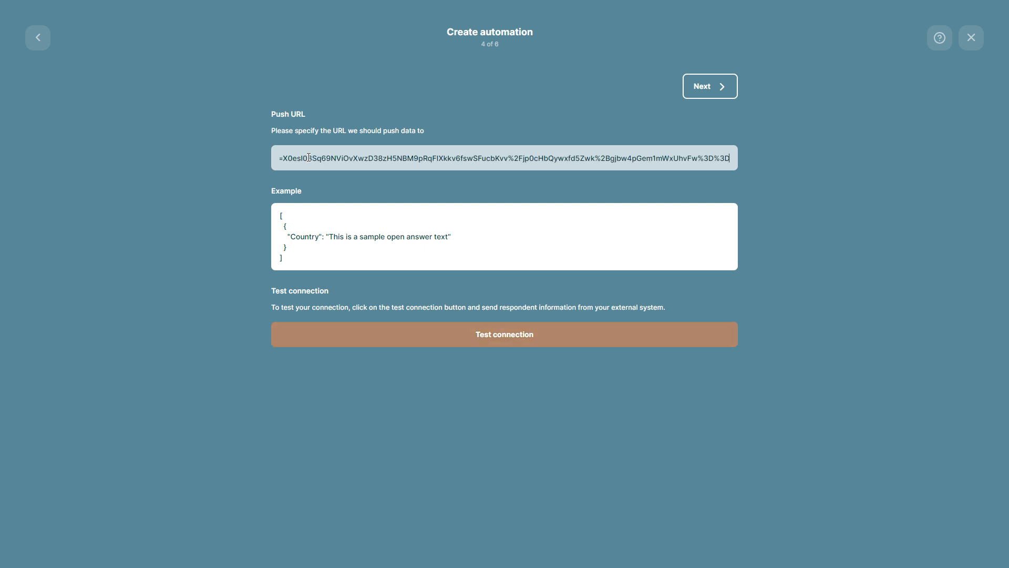
left_click(231, 191)
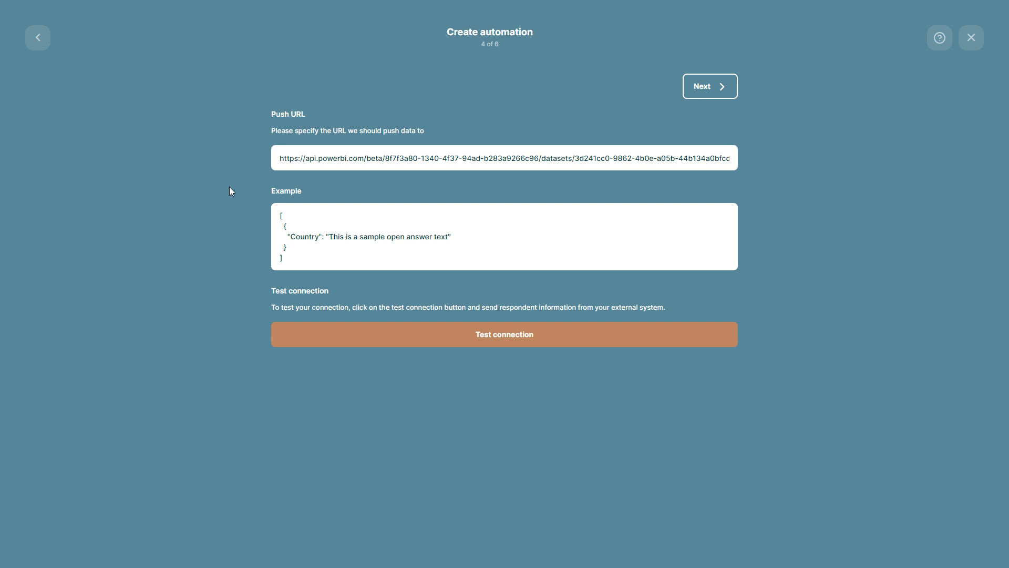
left_click(462, 337)
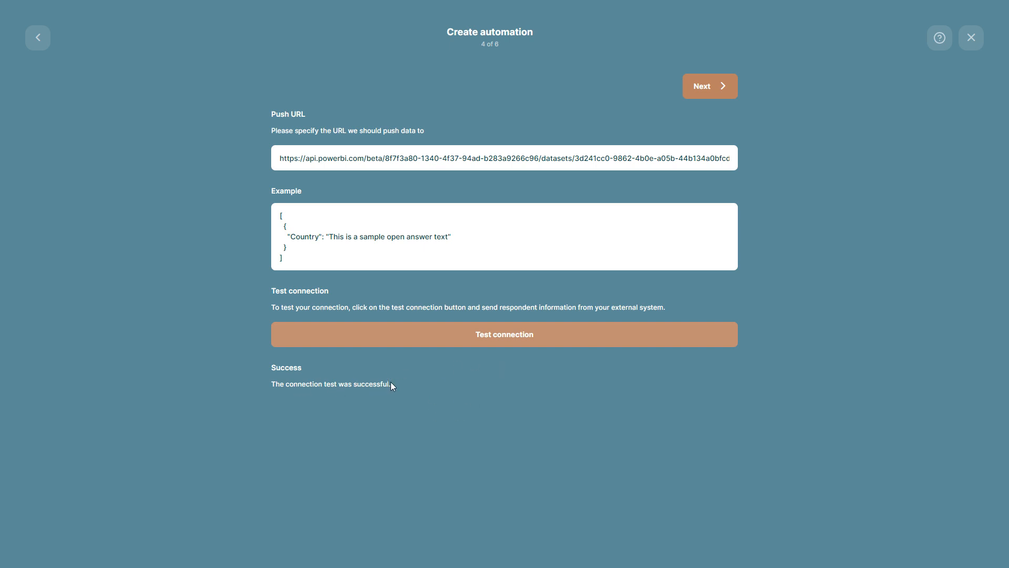
- Finish the automation with the name Paydrive - Net Promoter Score® and Enable now on
left_click(707, 86)
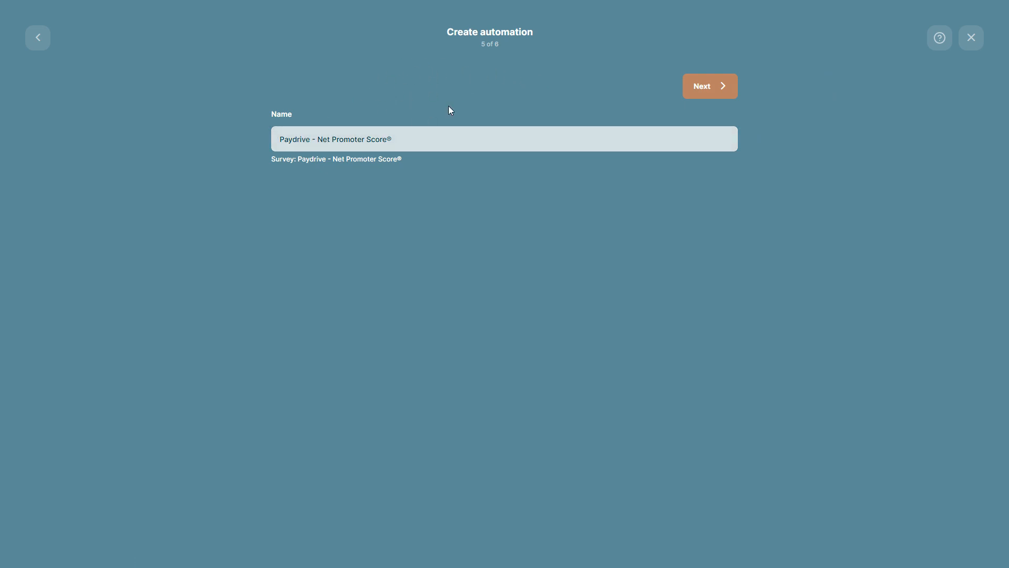
left_click(711, 86)
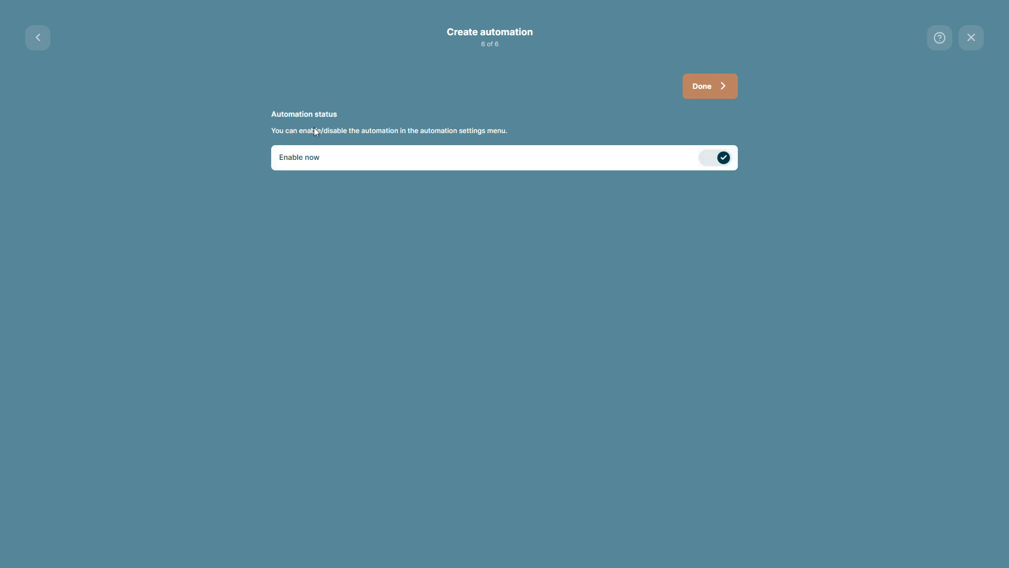
left_click(707, 87)
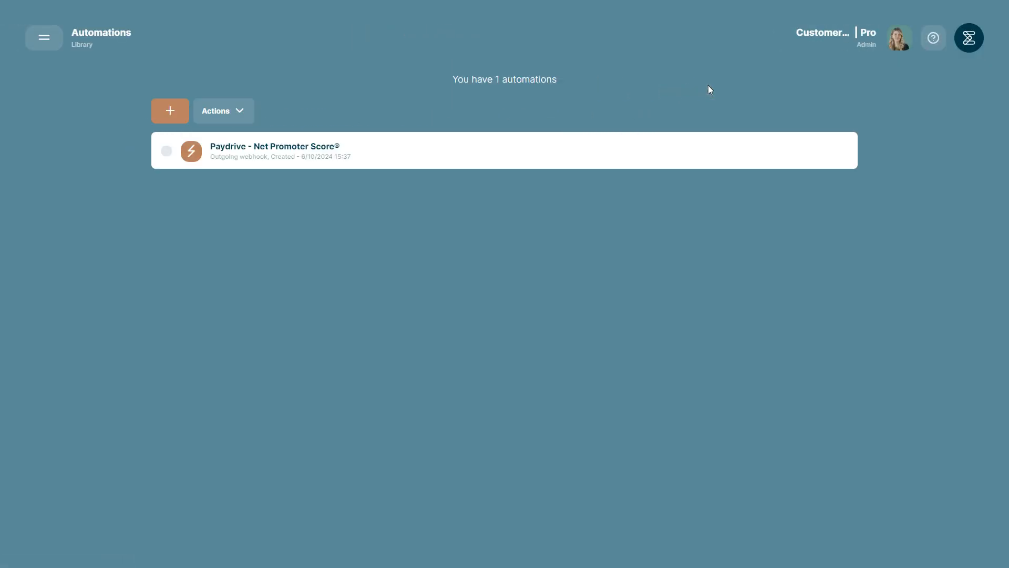